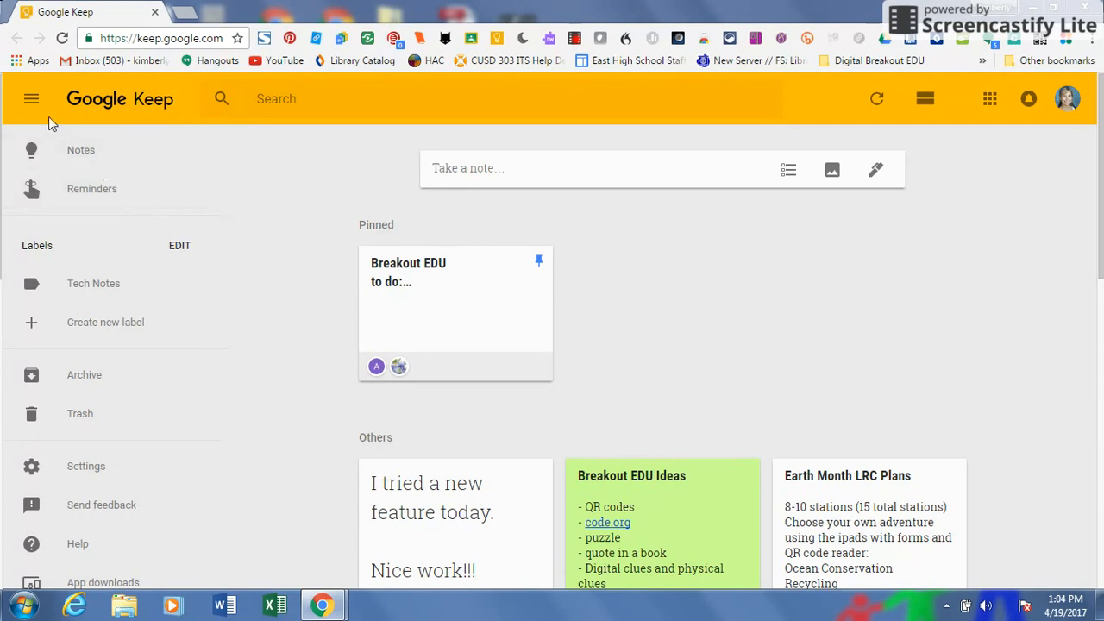
# From the Chrome apps page, search the Chrome Web Store for 'Google Keep'.
pyautogui.click(19, 62)
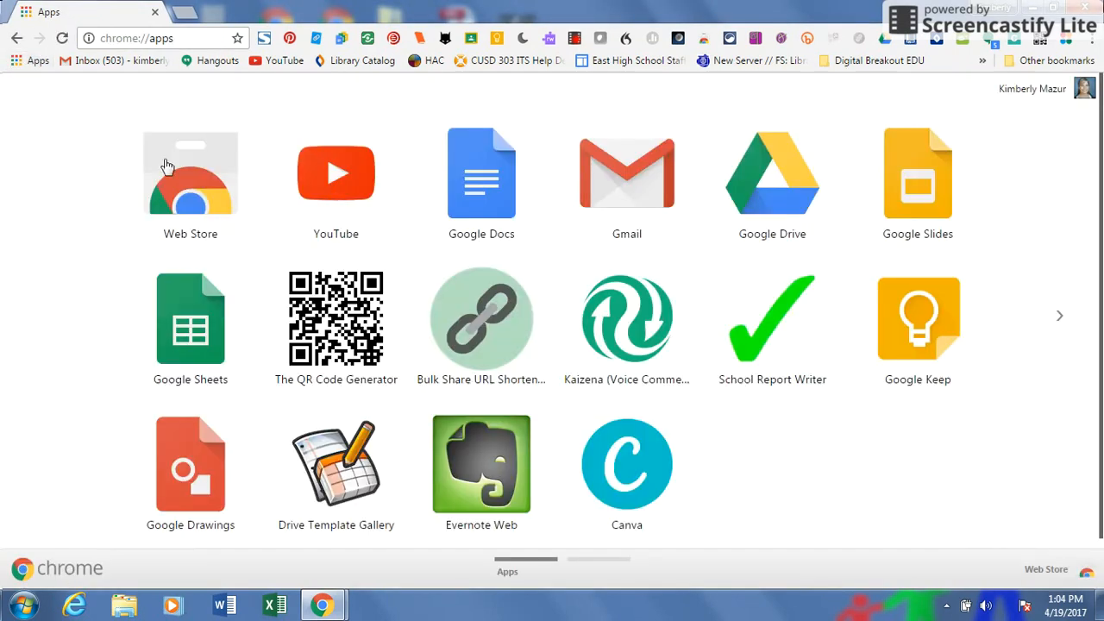
pyautogui.click(206, 192)
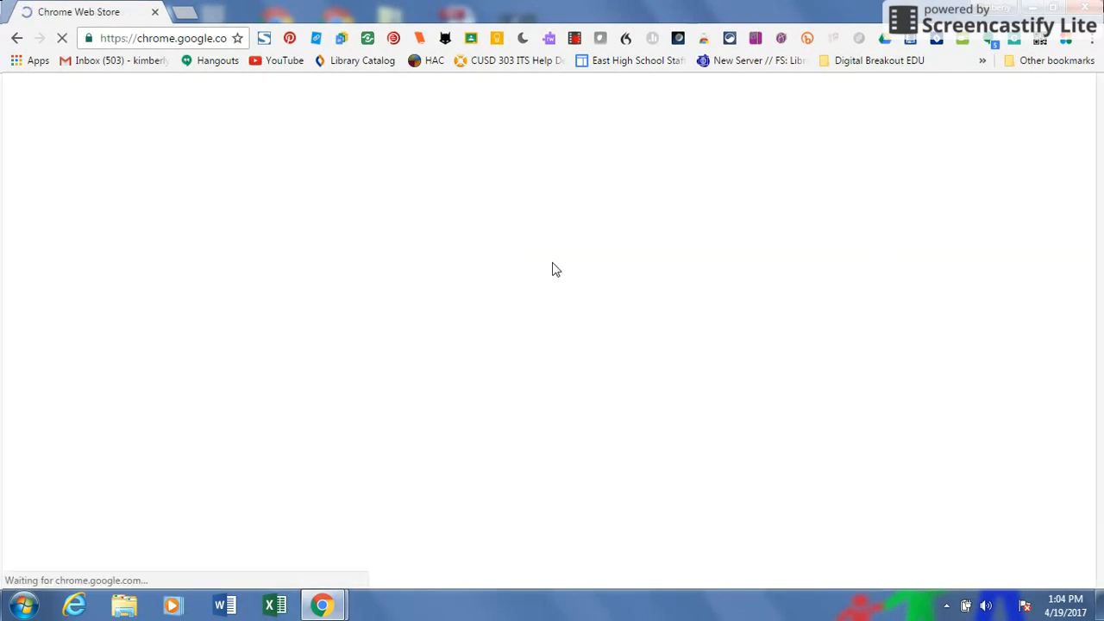
pyautogui.write('Google Keep')
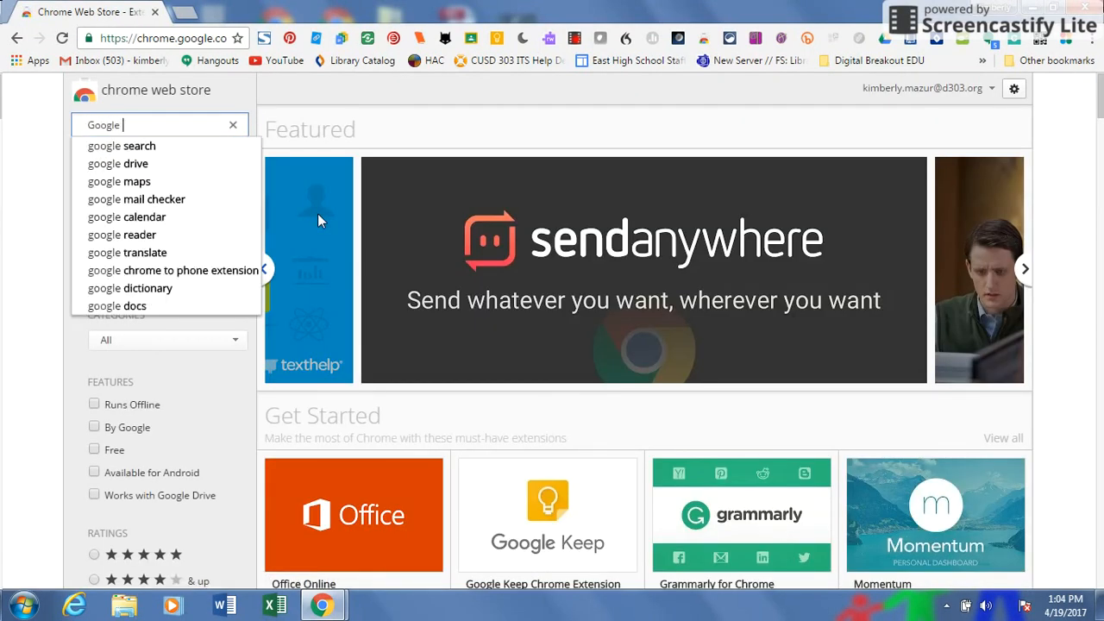
pyautogui.press('Return')
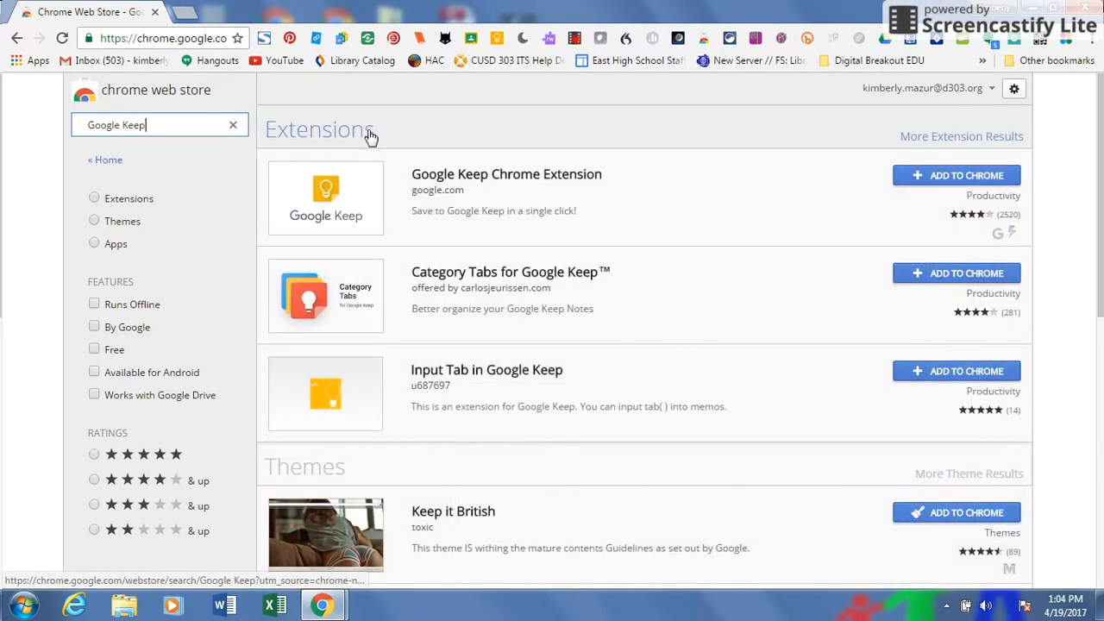
# Scroll through the store results and open Google Keep in a new tab.
pyautogui.moveTo(1102, 176); pyautogui.dragTo(1102, 469)
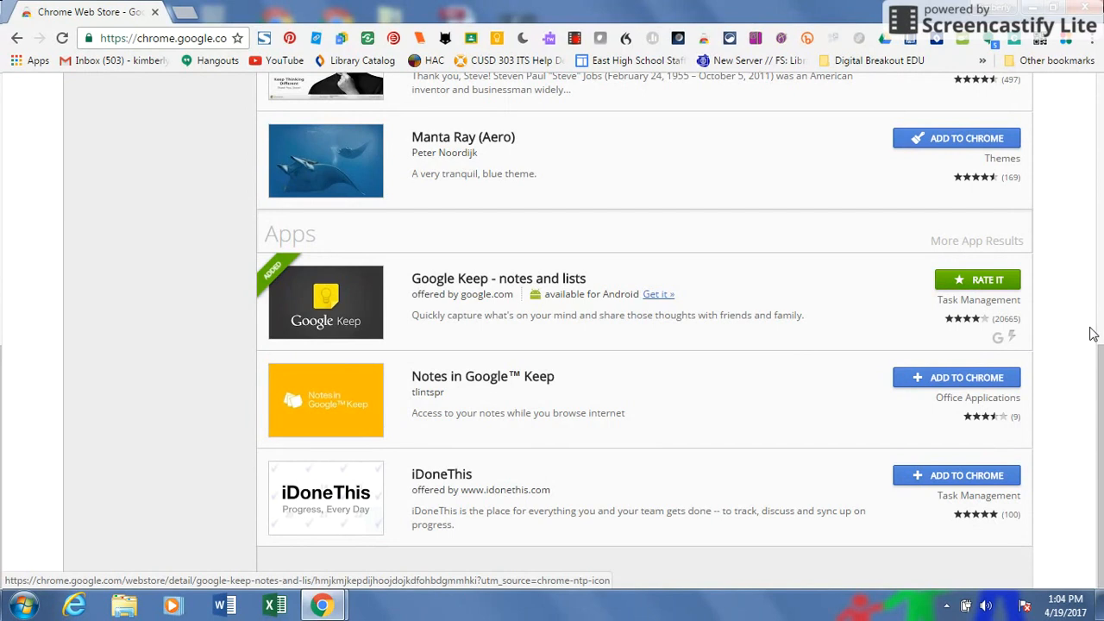
pyautogui.moveTo(1093, 333); pyautogui.dragTo(1101, 84)
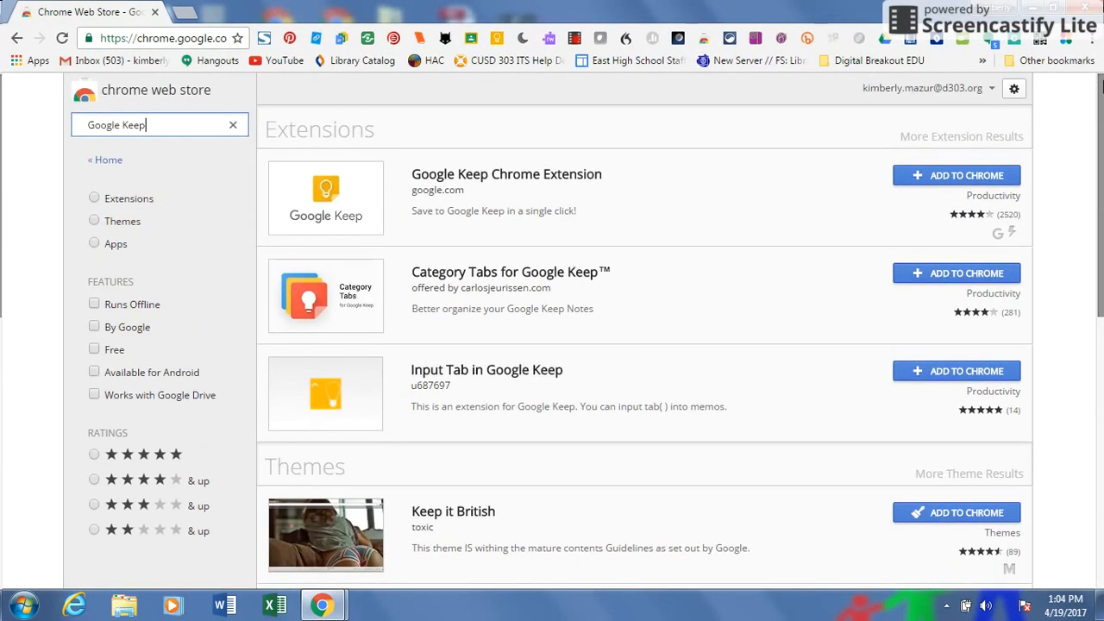
pyautogui.click(490, 41)
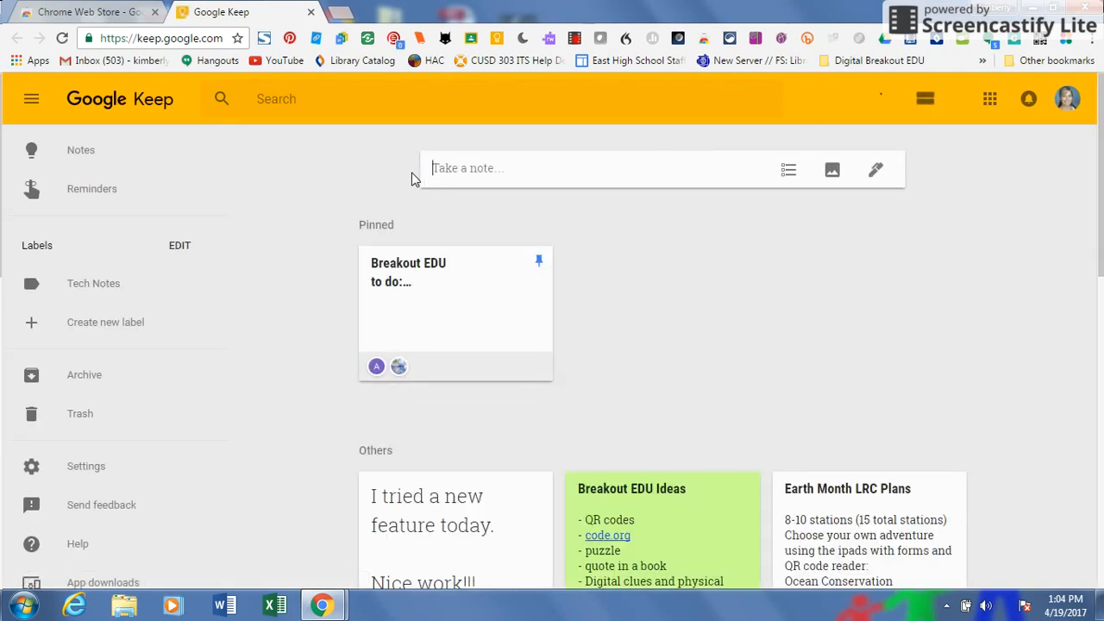
pyautogui.scroll(-1, 1101, 220)
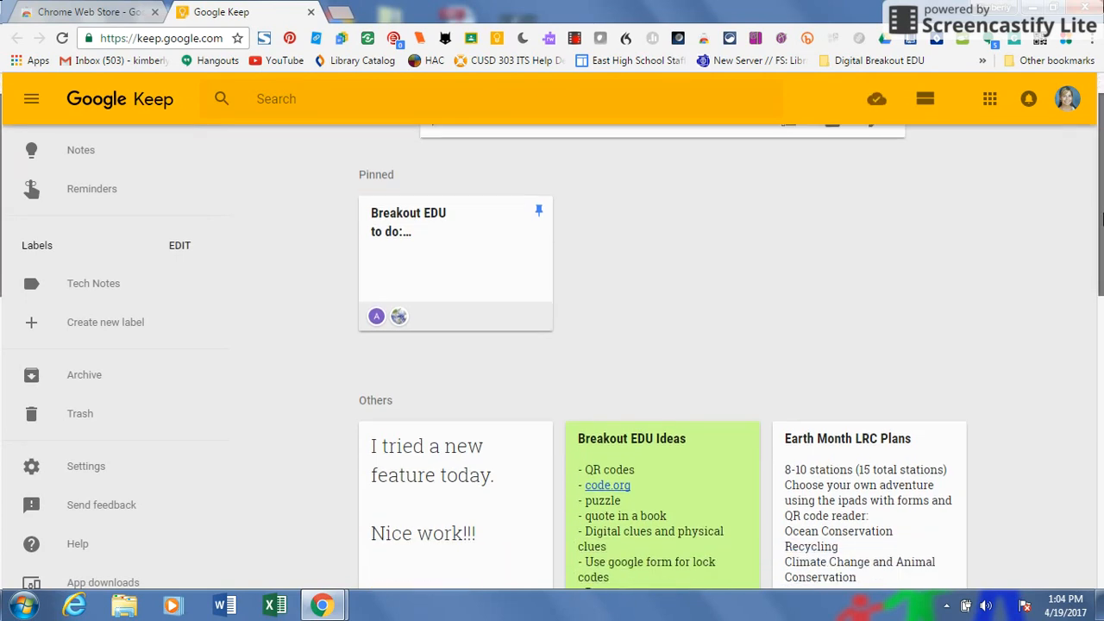
pyautogui.scroll(1, 1101, 220)
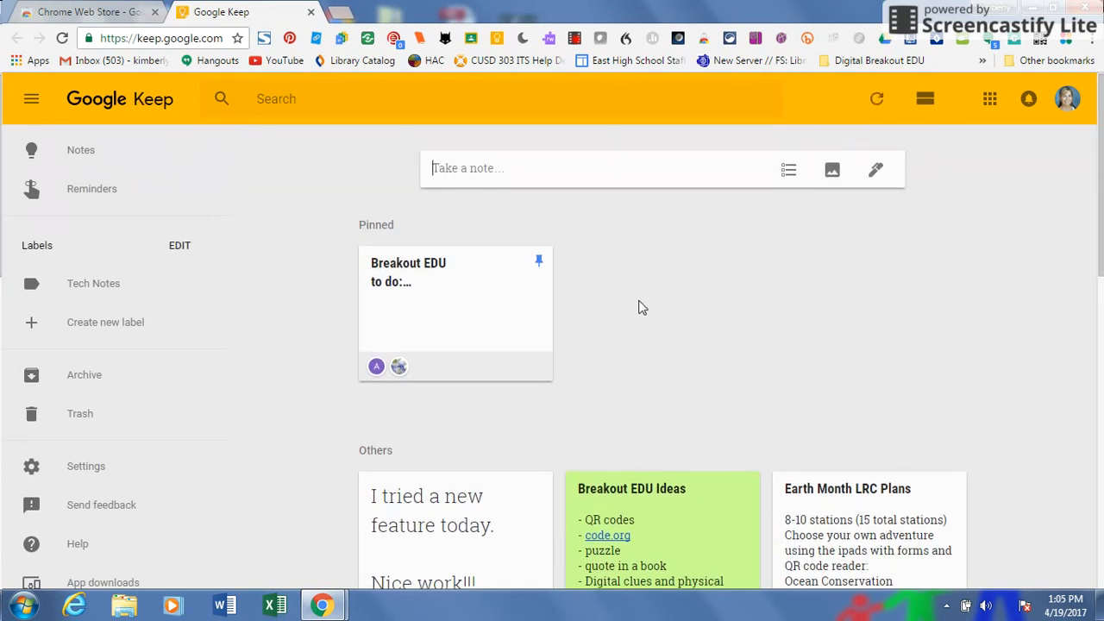
pyautogui.scroll(-7, 1100, 402)
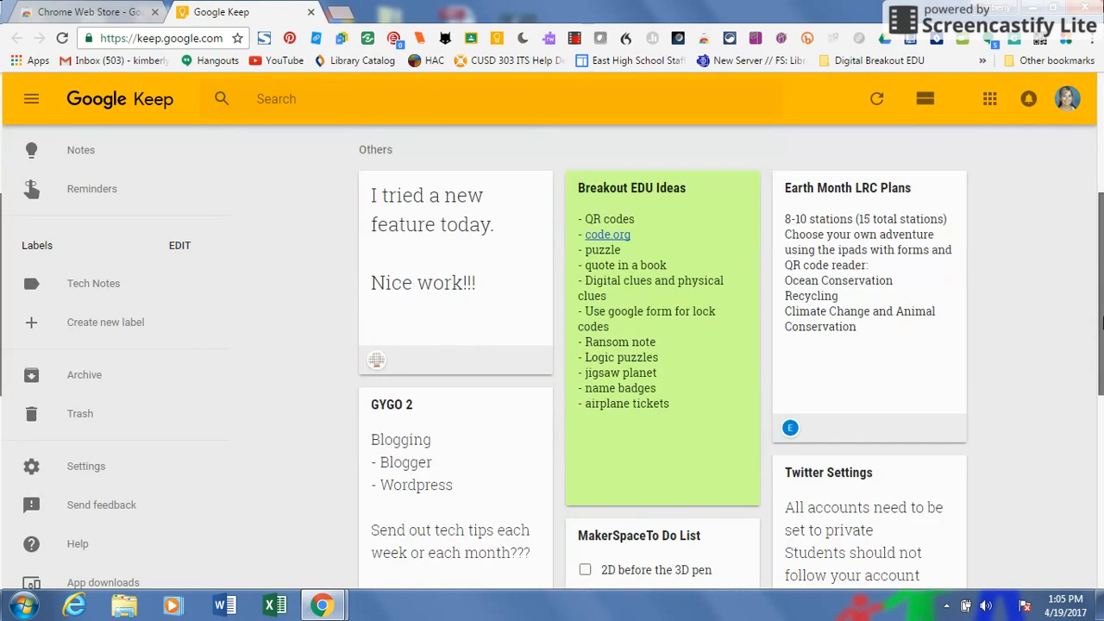
pyautogui.moveTo(1102, 403); pyautogui.dragTo(1095, 593)
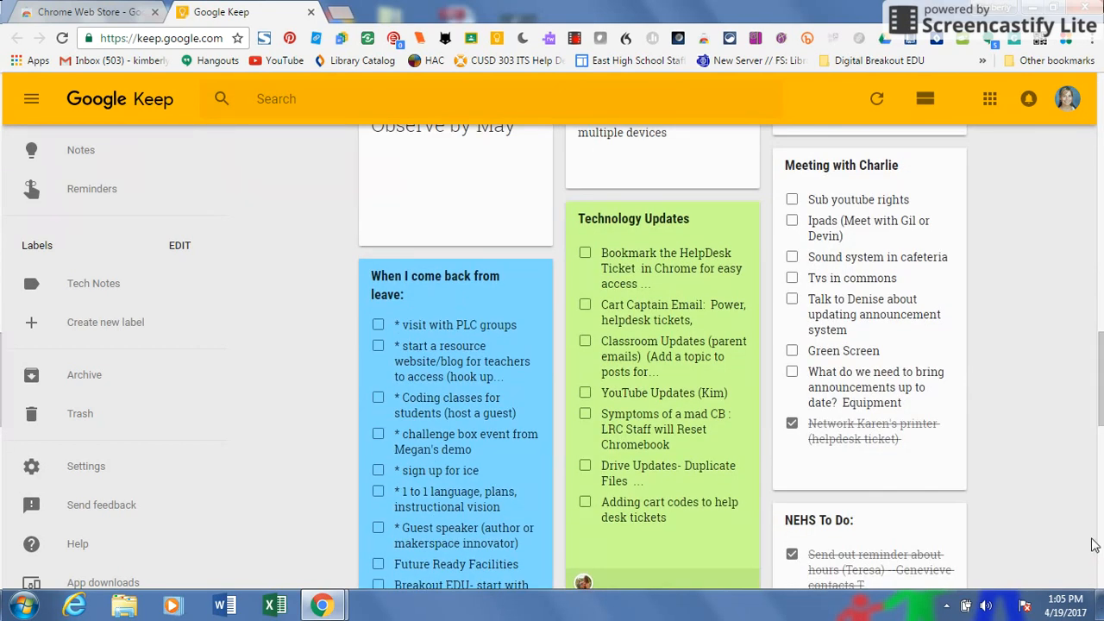
pyautogui.scroll(-8, 1102, 501)
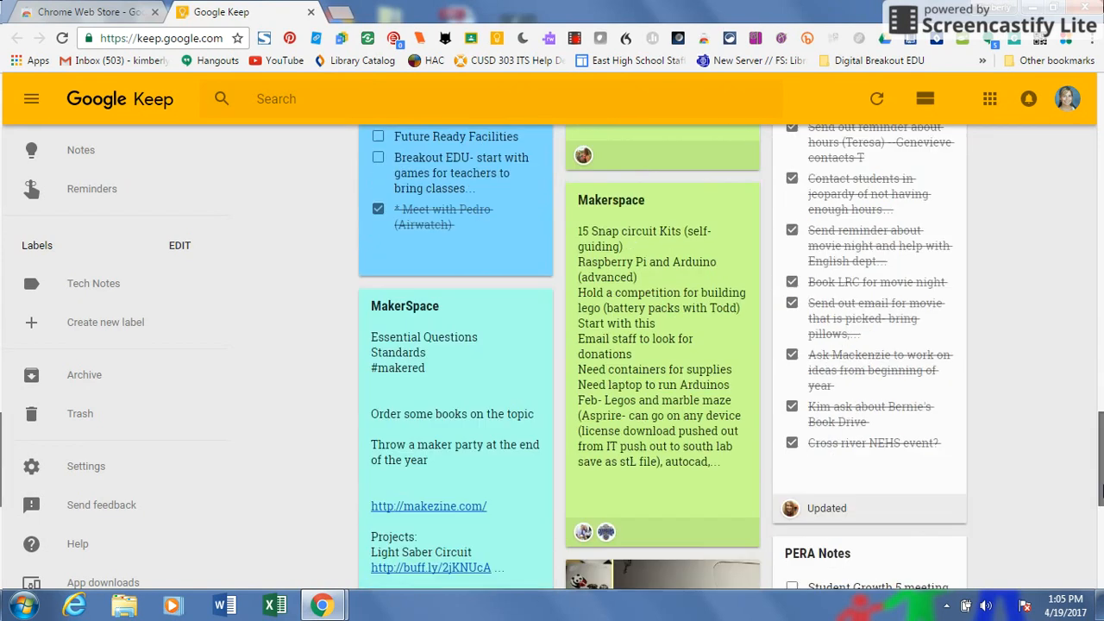
pyautogui.moveTo(1103, 533); pyautogui.dragTo(1092, 242)
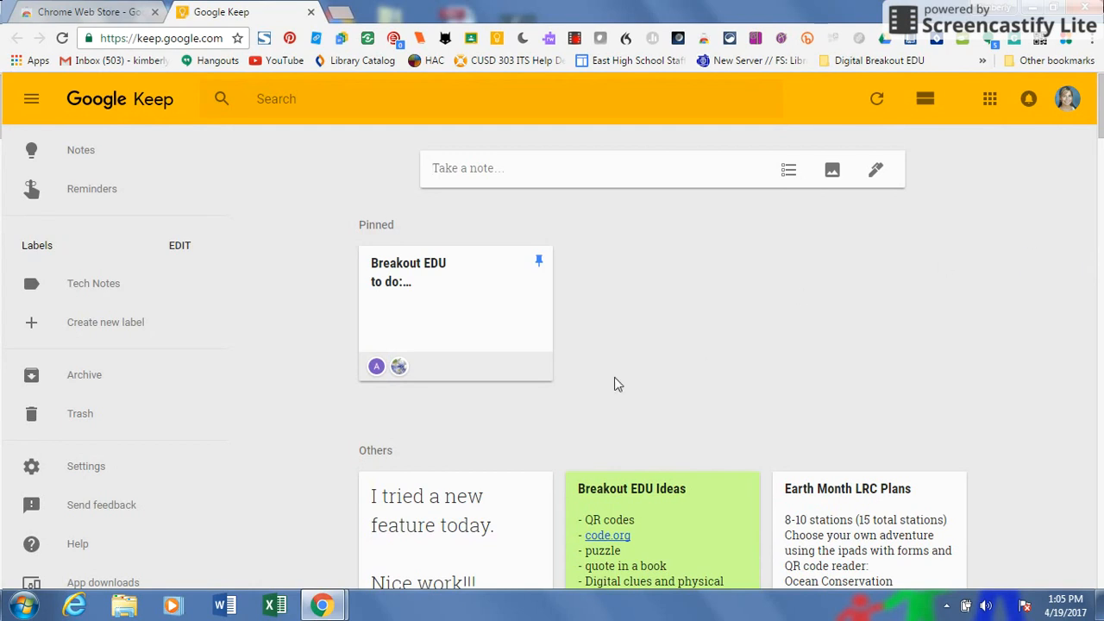
# Create a new note titled 'Practice Note', glance at its options, and put the cursor in the body.
pyautogui.click(466, 169)
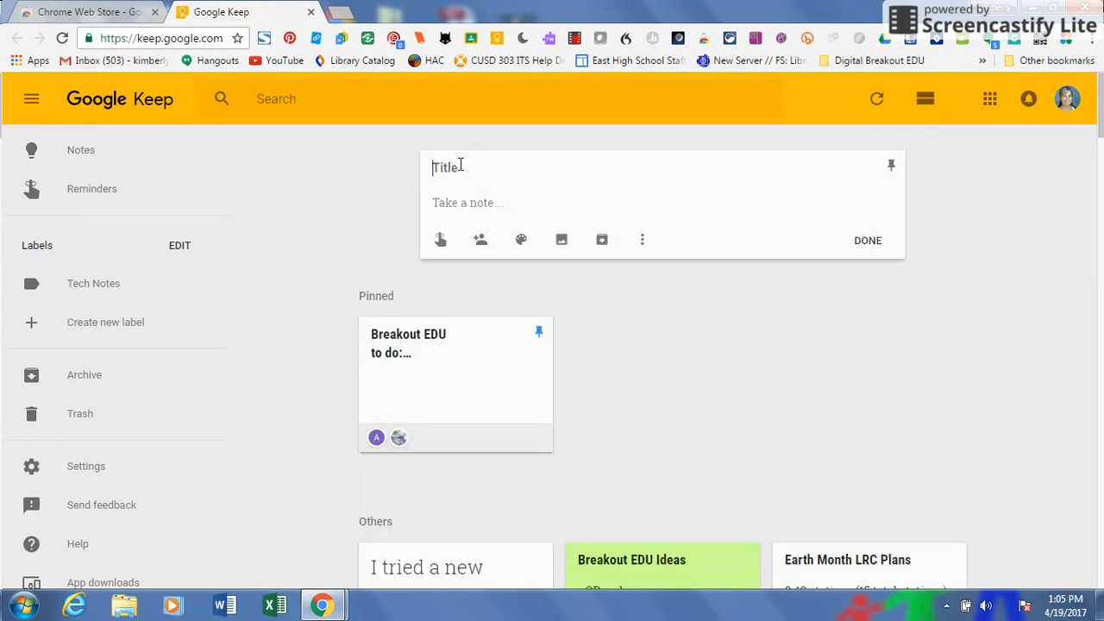
pyautogui.write('Practice Note')
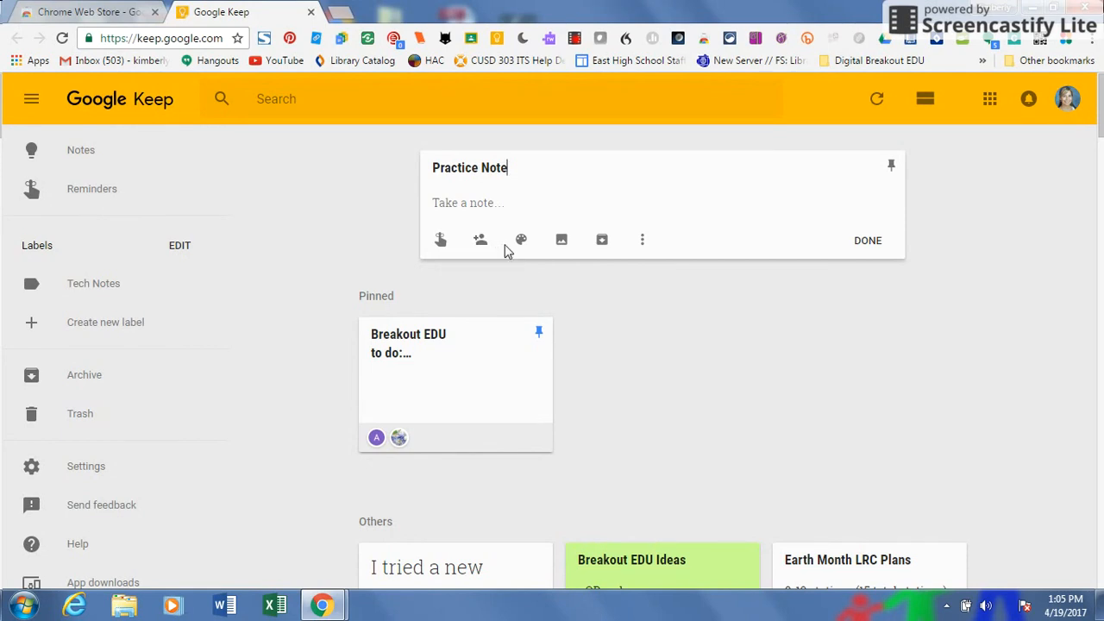
pyautogui.moveTo(517, 251)
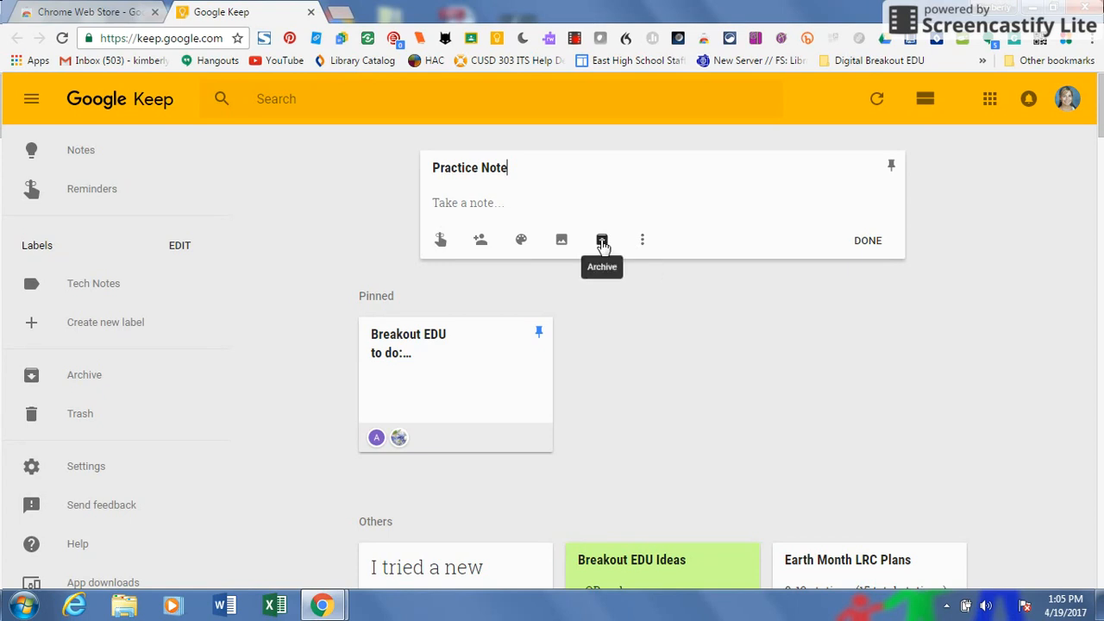
pyautogui.click(642, 244)
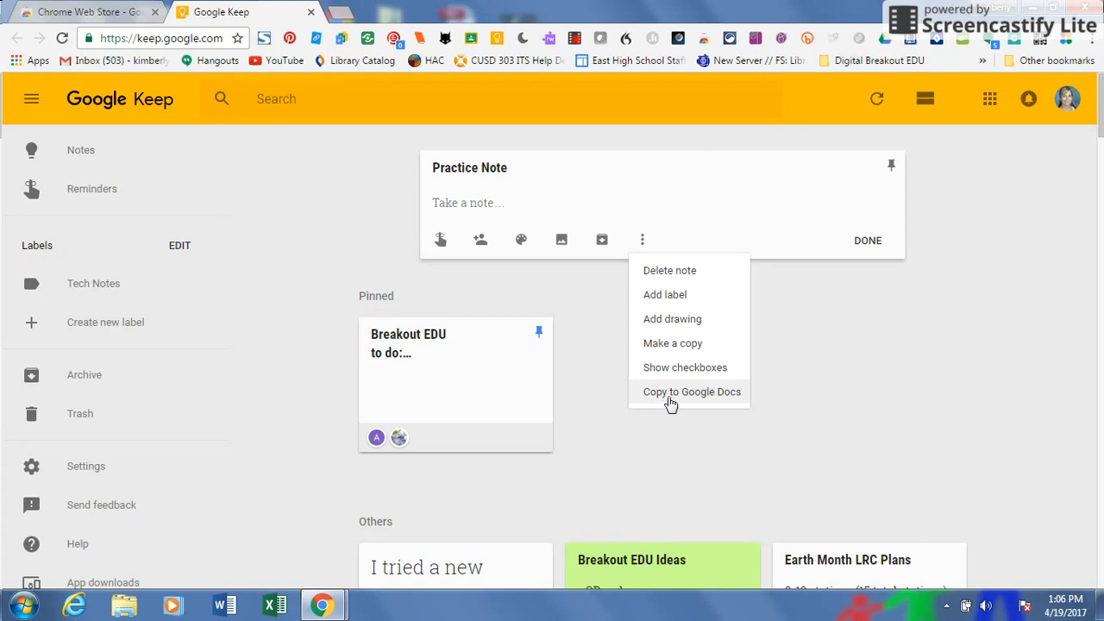
pyautogui.click(446, 198)
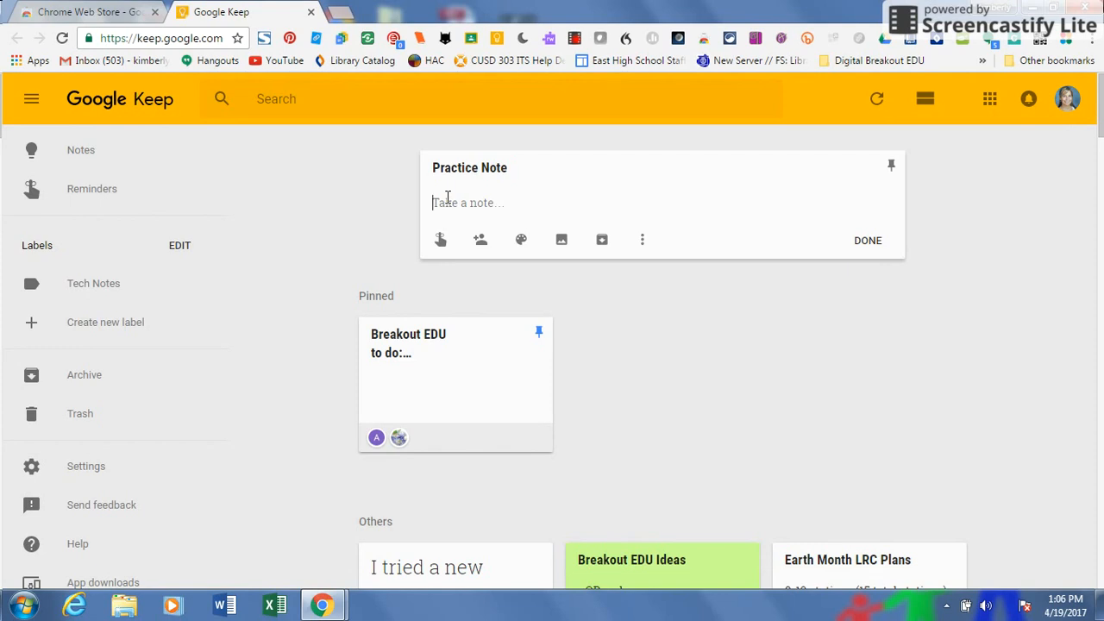
# Type 'complete homework' and add a new line 'Look up missing work for Bio' in the note body.
pyautogui.write('c')
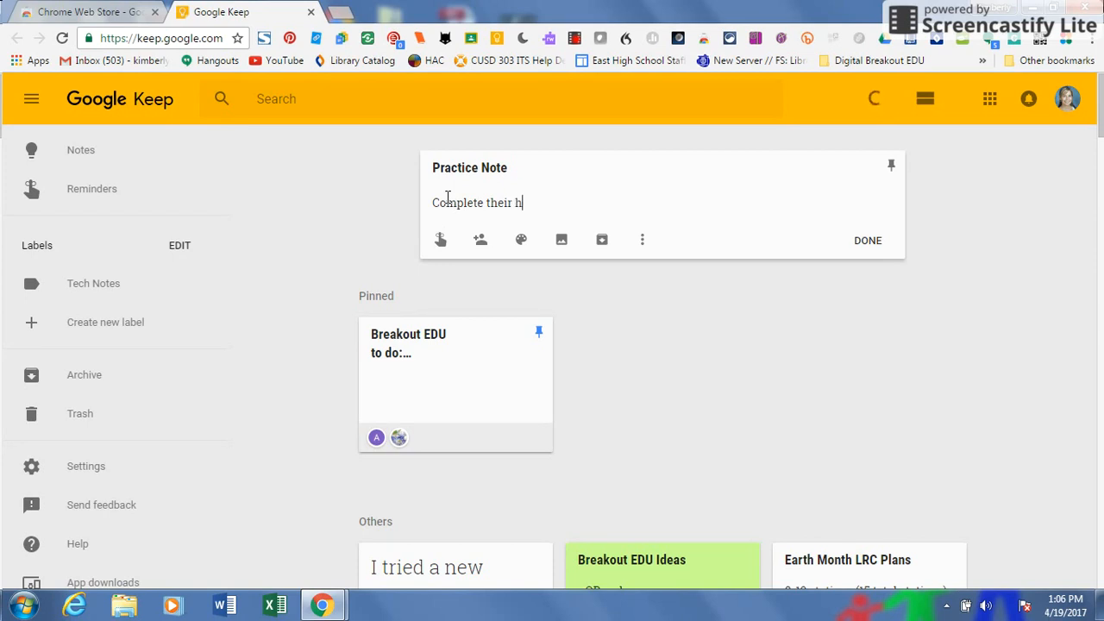
pyautogui.write('omplete homework')
pyautogui.press('Return')
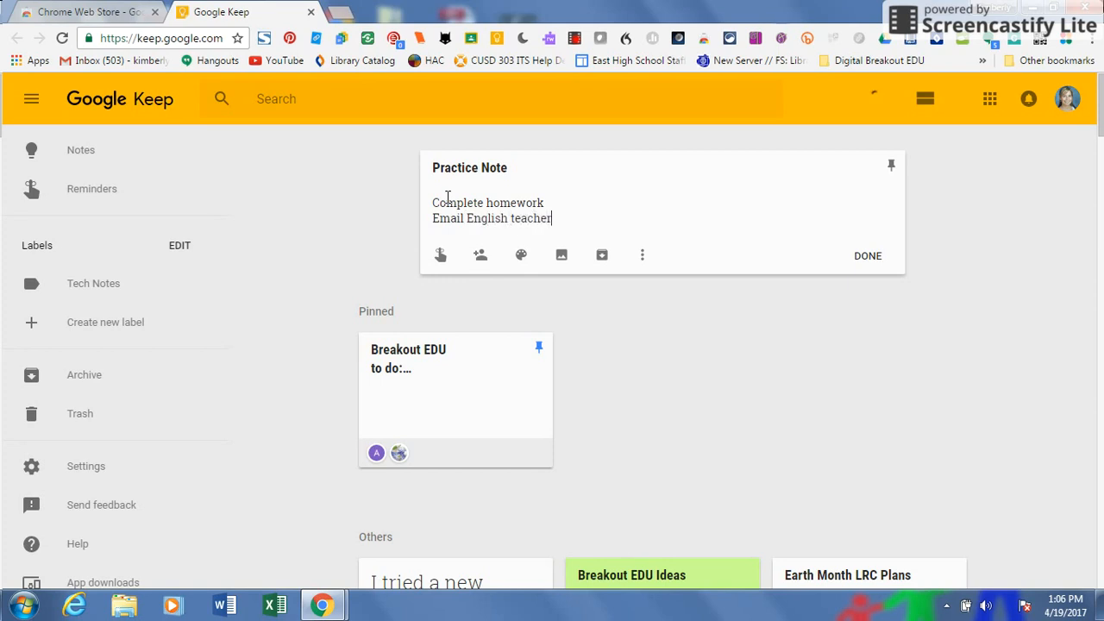
pyautogui.press('Return')
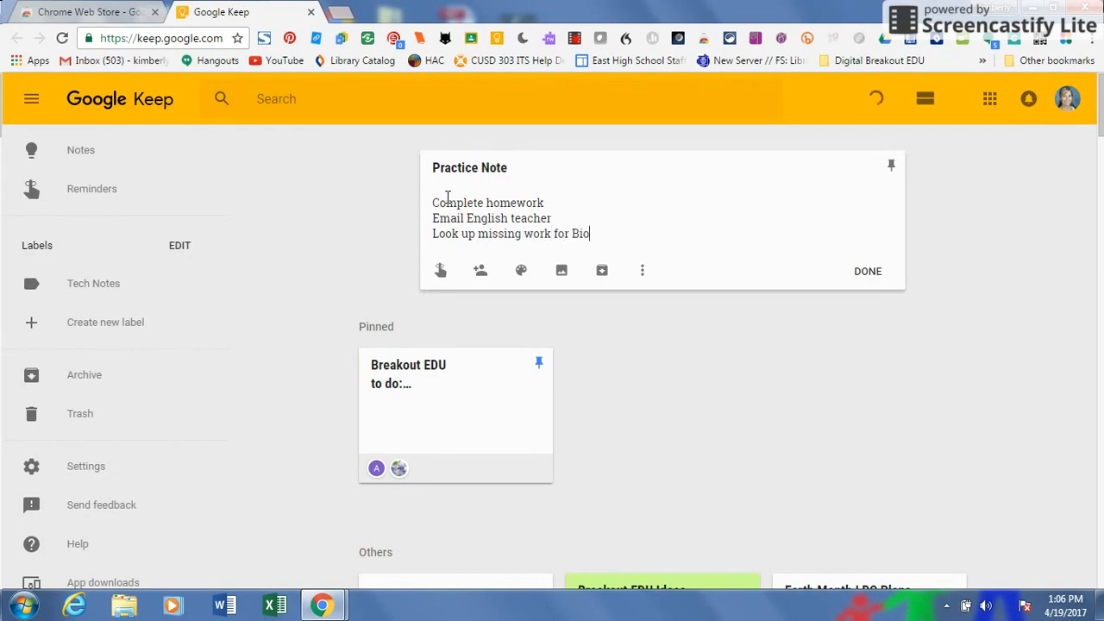
pyautogui.write('Look up missing work for Bio')
# Show checkboxes, tick Complete homework and Email English teacher, and close the note.
pyautogui.click(642, 270)
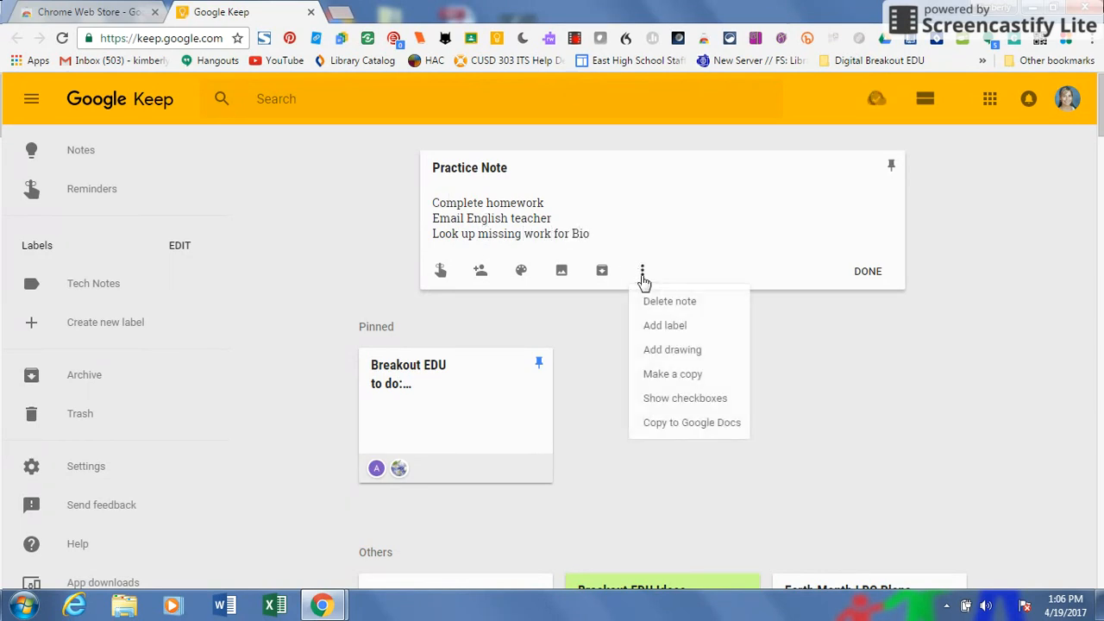
pyautogui.click(666, 399)
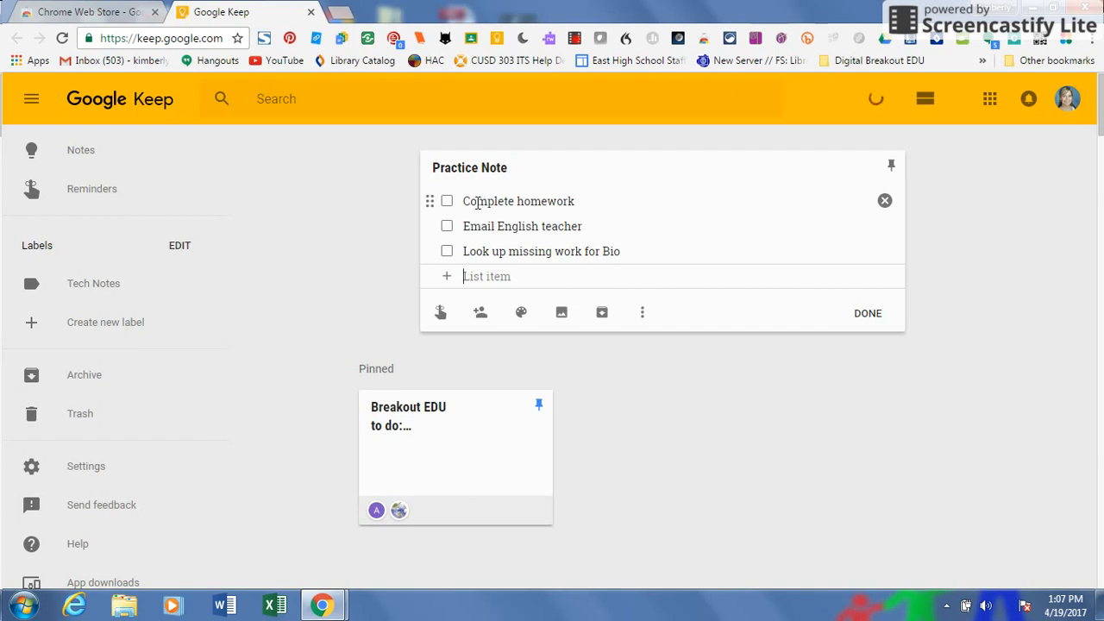
pyautogui.click(447, 200)
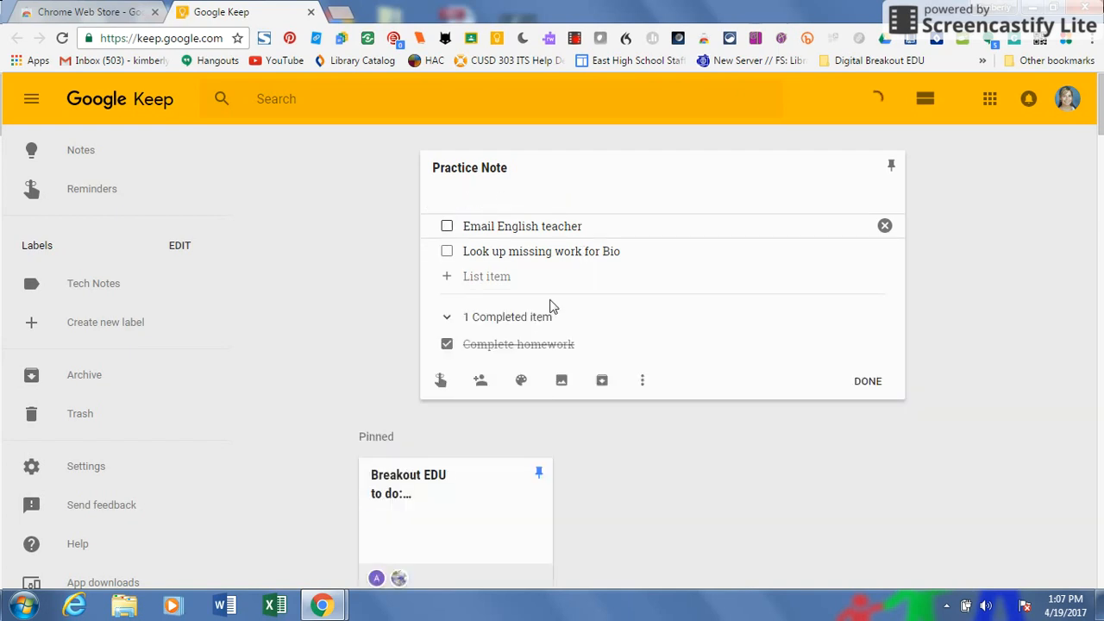
pyautogui.click(446, 226)
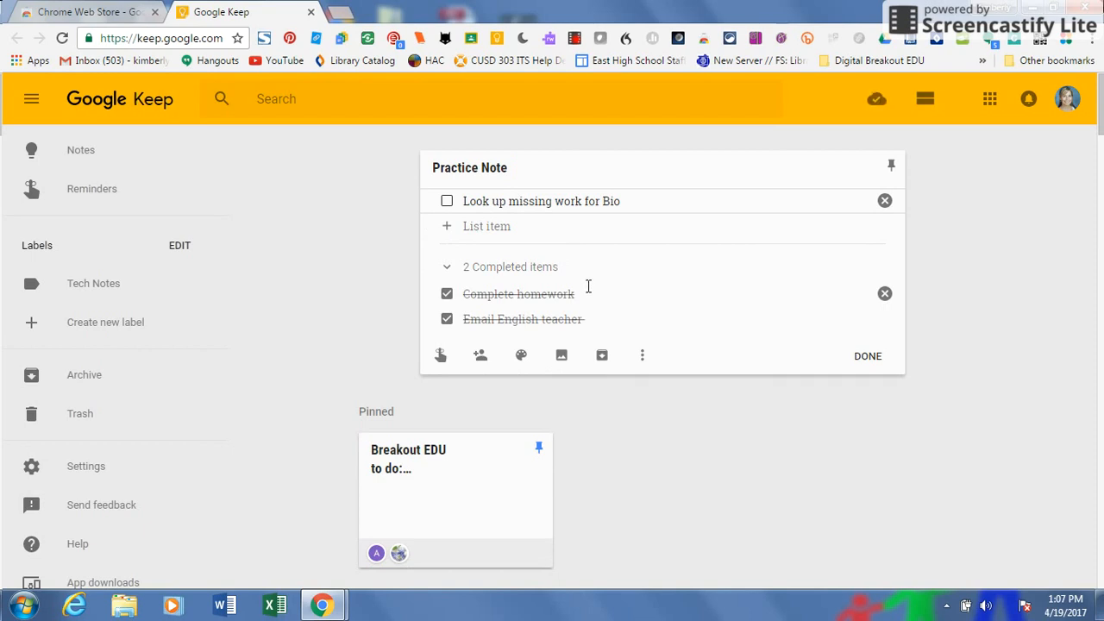
pyautogui.click(878, 357)
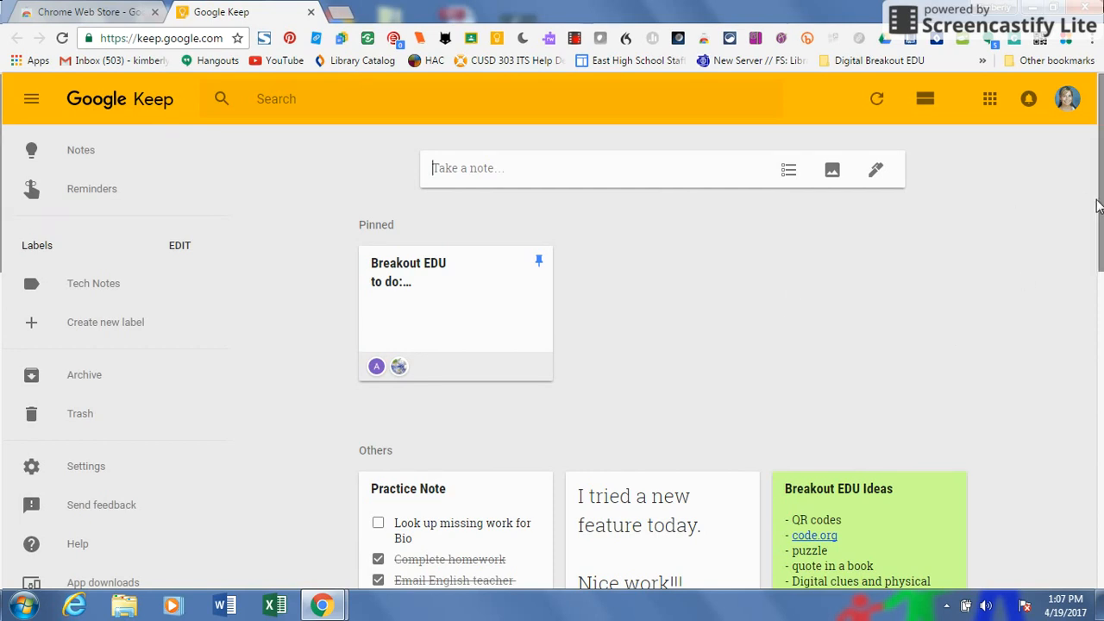
# Pin the Practice Note and drag it after Breakout EDU among the pinned notes.
pyautogui.scroll(-3, 1099, 258)
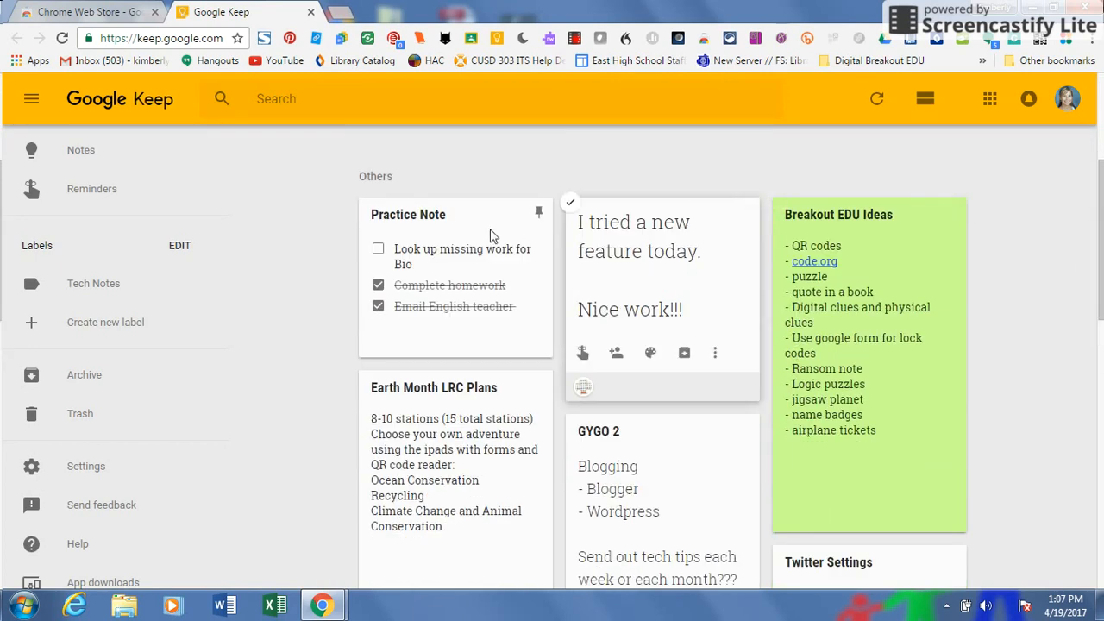
pyautogui.moveTo(499, 255); pyautogui.dragTo(498, 311)
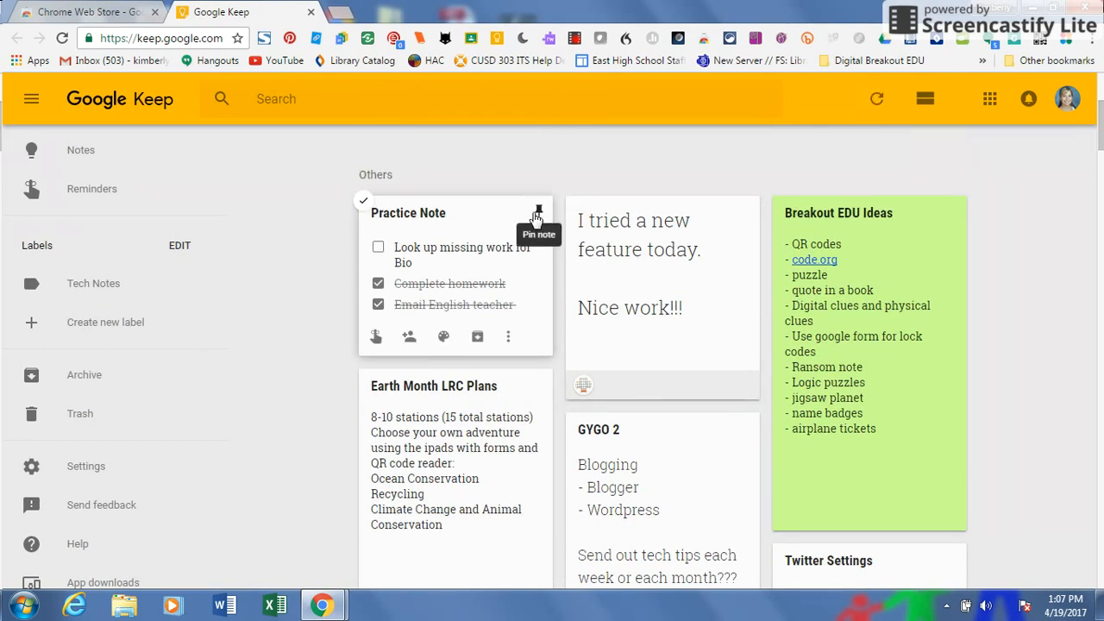
pyautogui.click(535, 214)
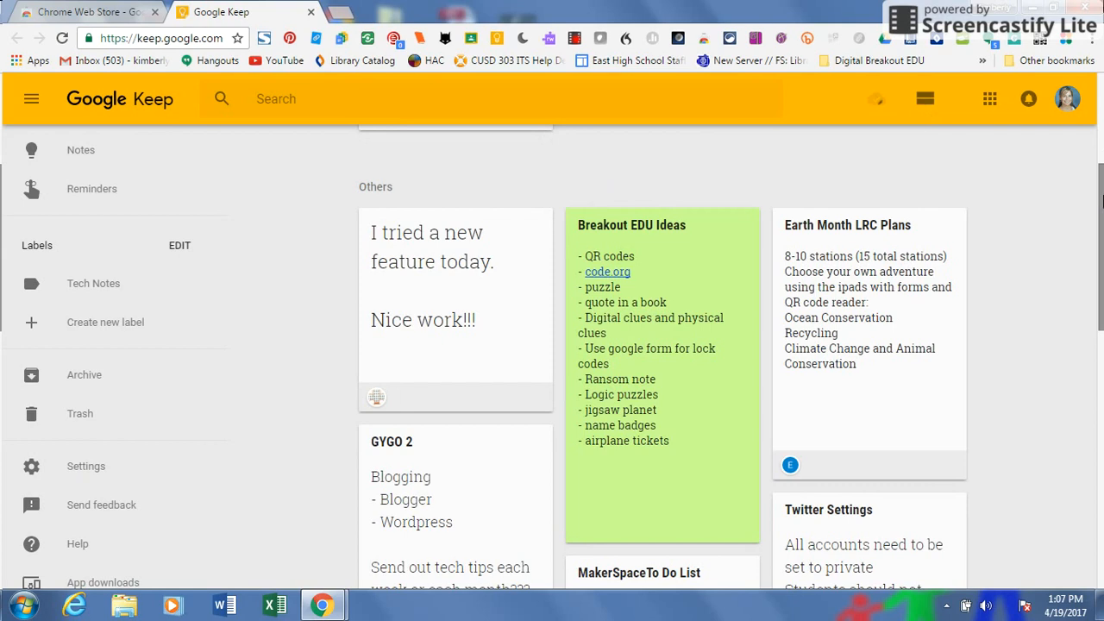
pyautogui.moveTo(1095, 128); pyautogui.dragTo(1095, 113)
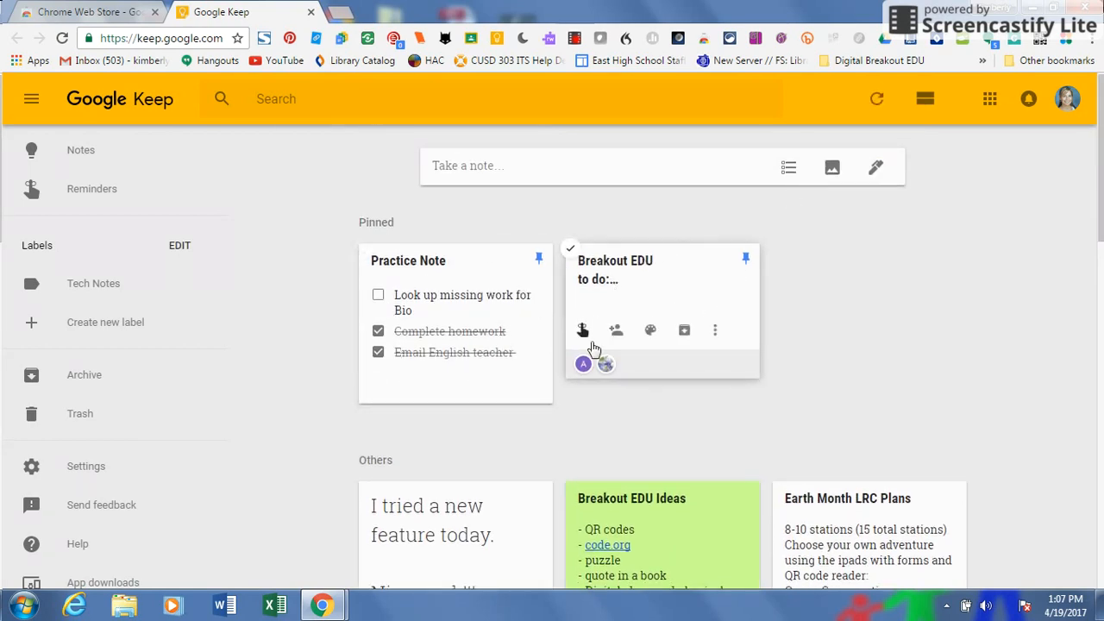
pyautogui.moveTo(496, 326); pyautogui.dragTo(702, 326)
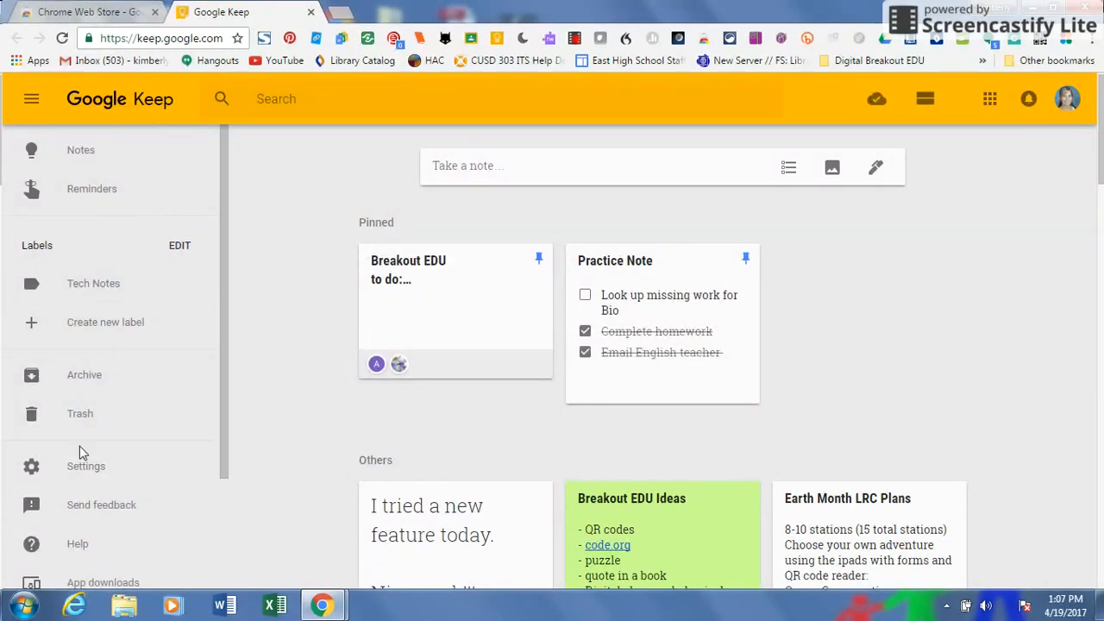
pyautogui.scroll(-1, 220, 308)
pyautogui.moveTo(220, 332); pyautogui.dragTo(220, 291)
# Search notes by the collaborator's e-mail address, review the shared notes, then clear the search.
pyautogui.click(293, 99)
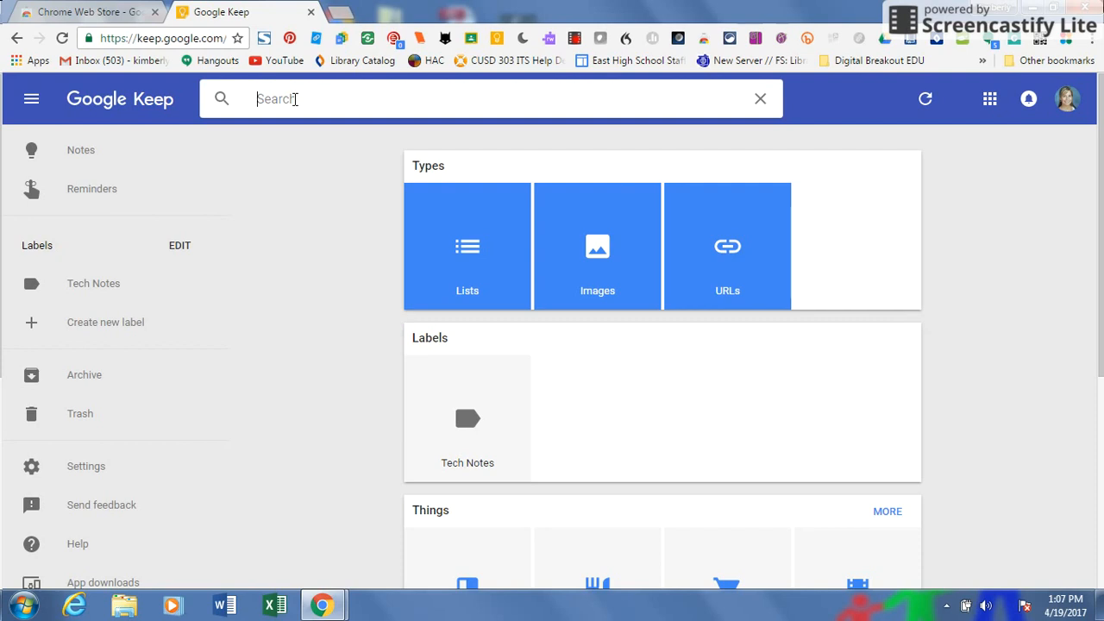
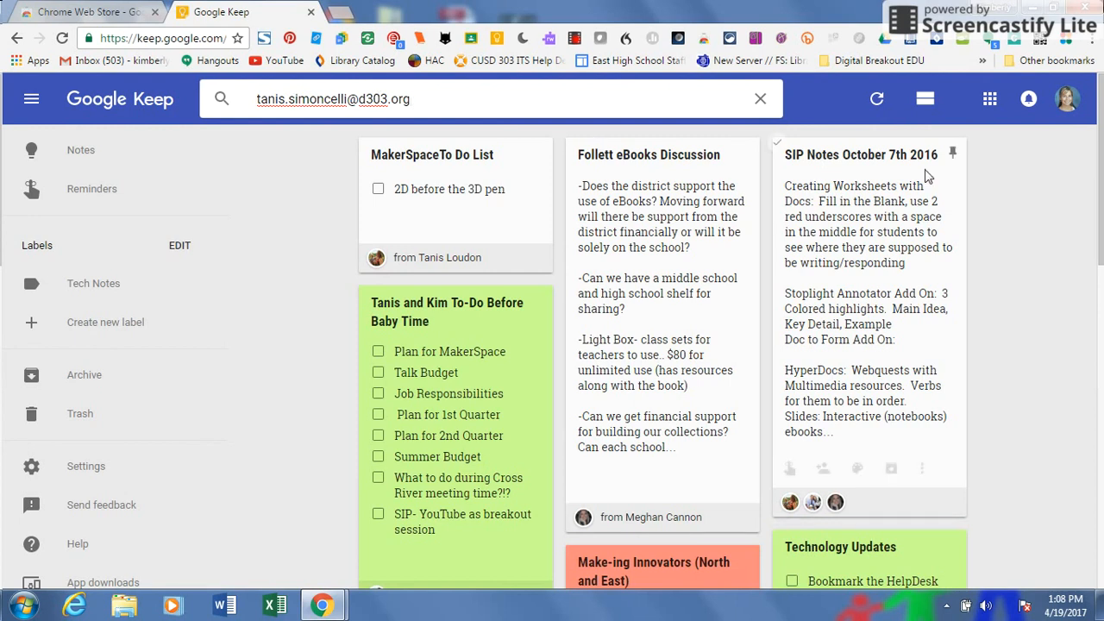
pyautogui.moveTo(1100, 176)
pyautogui.mouseDown()
pyautogui.moveTo(1100, 378)
pyautogui.moveTo(1100, 184)
pyautogui.mouseUp()
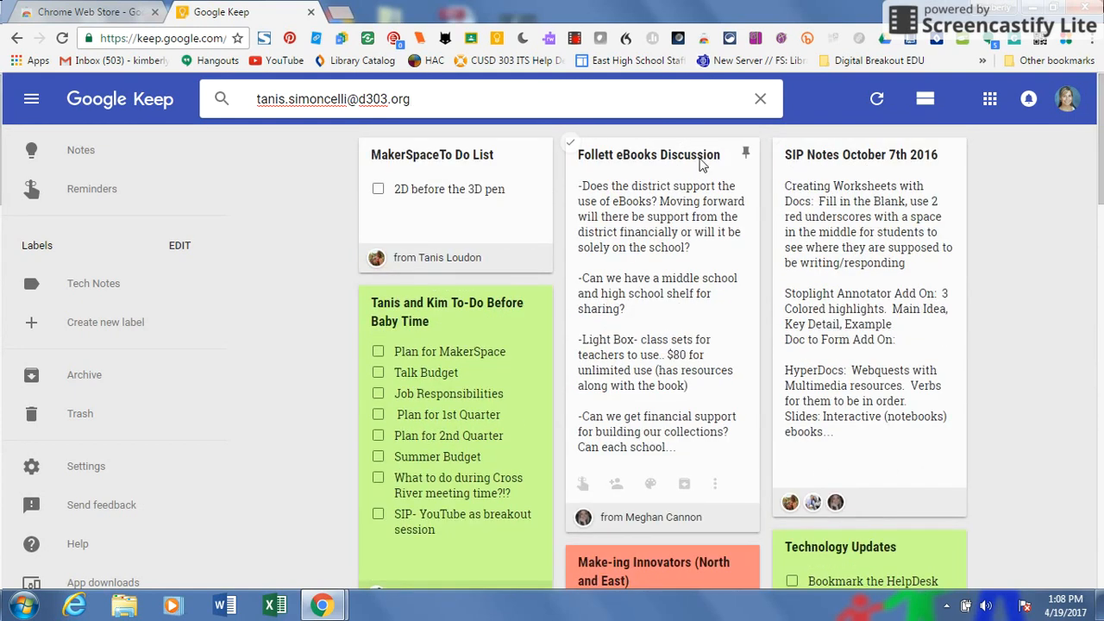
pyautogui.click(760, 98)
# Go back to the Notes view showing all notes with the pinned ones on top.
pyautogui.click(98, 153)
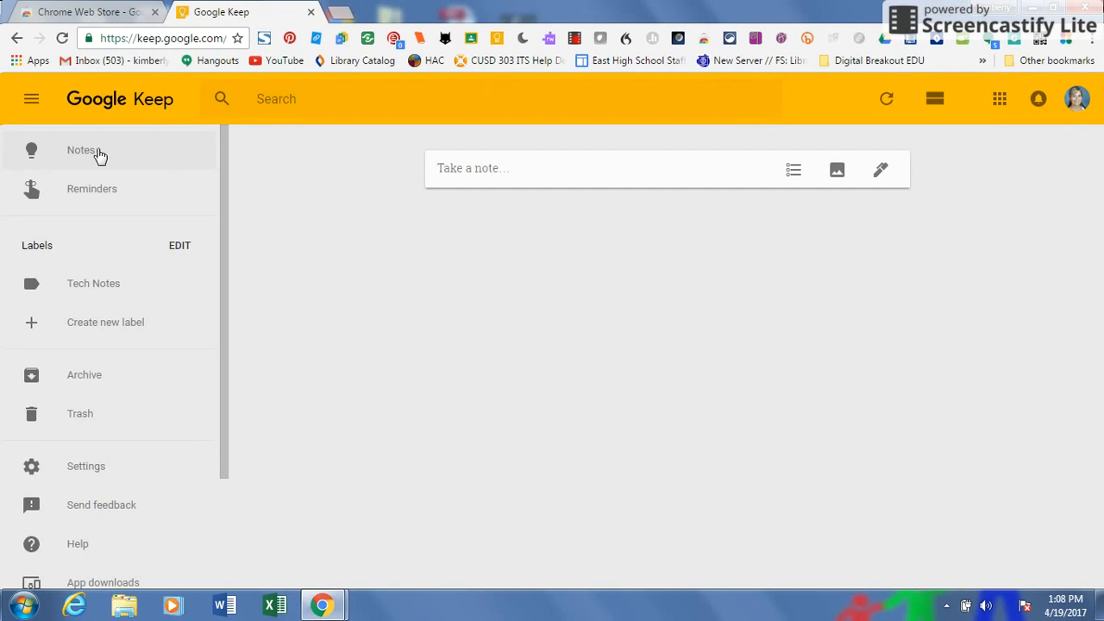
pyautogui.moveTo(1102, 111)
pyautogui.mouseDown()
pyautogui.moveTo(1101, 207)
pyautogui.moveTo(1101, 112)
pyautogui.mouseUp()
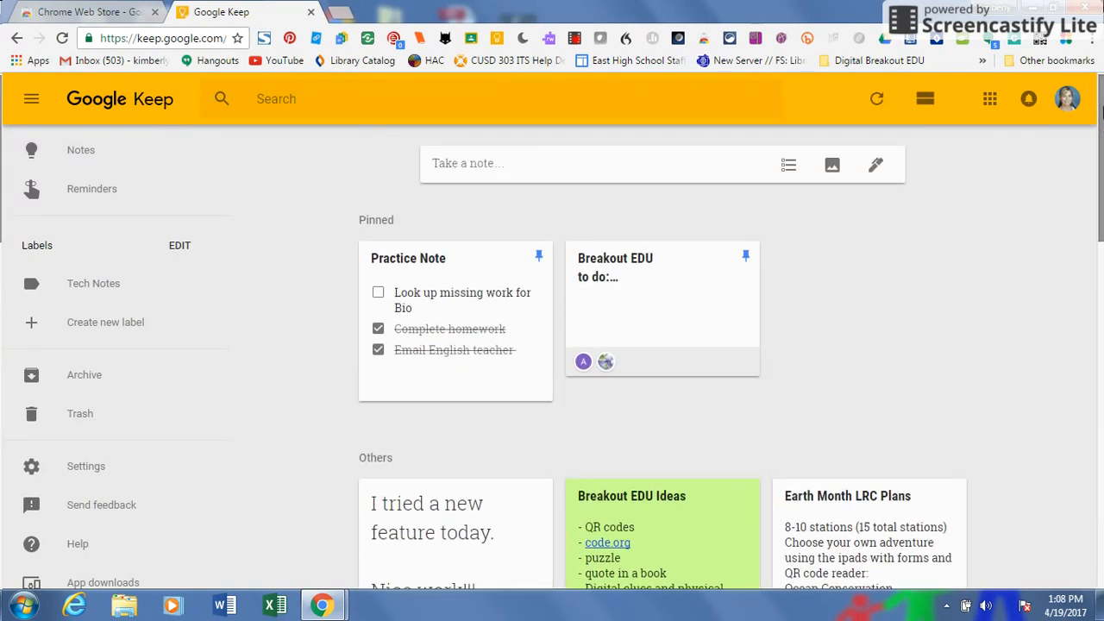